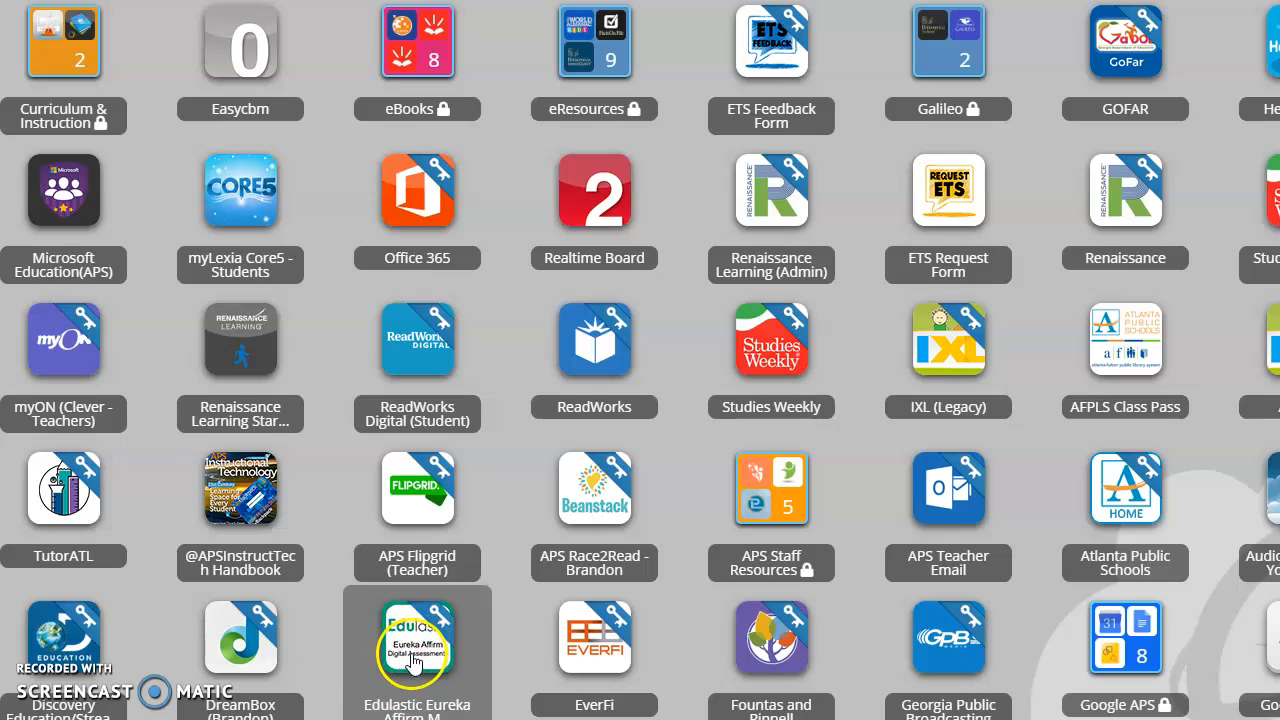
Step: Launch the Edulastic Eureka Affirm app from the Clever portal's app grid
left_click(415, 660)
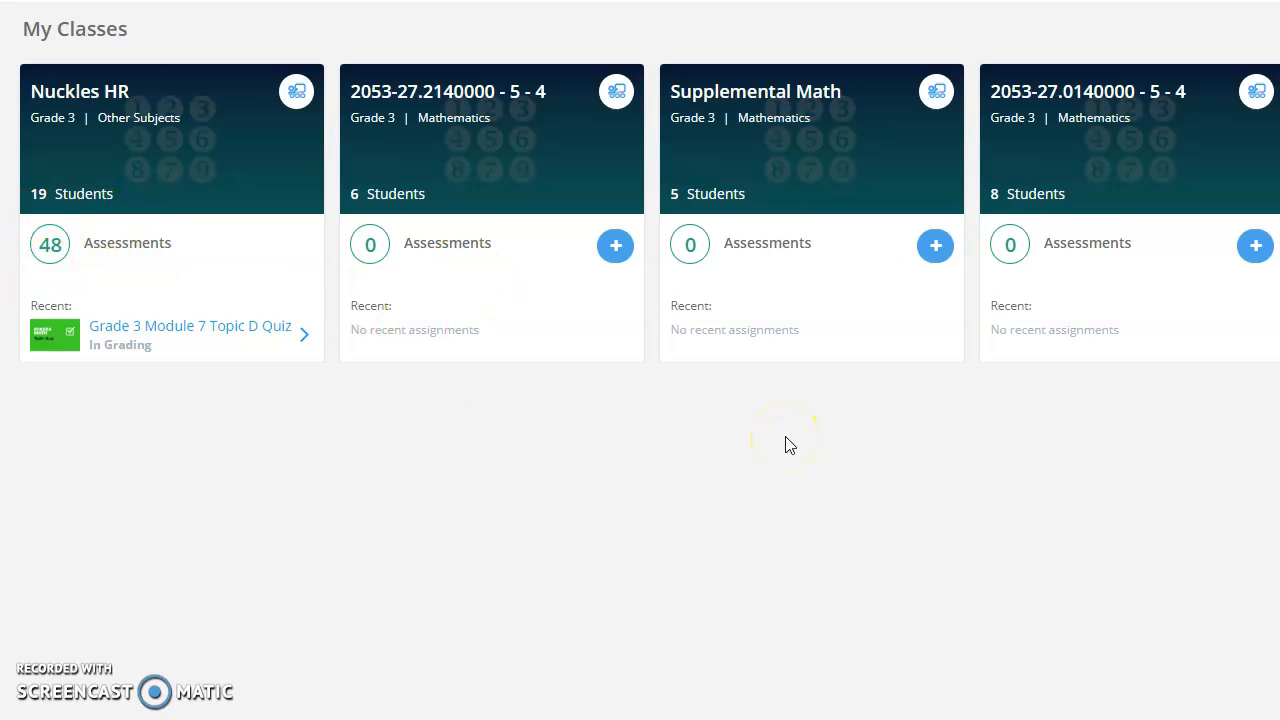
Step: Open the Nuckles HR class's assessments from My Classes
left_click(191, 264)
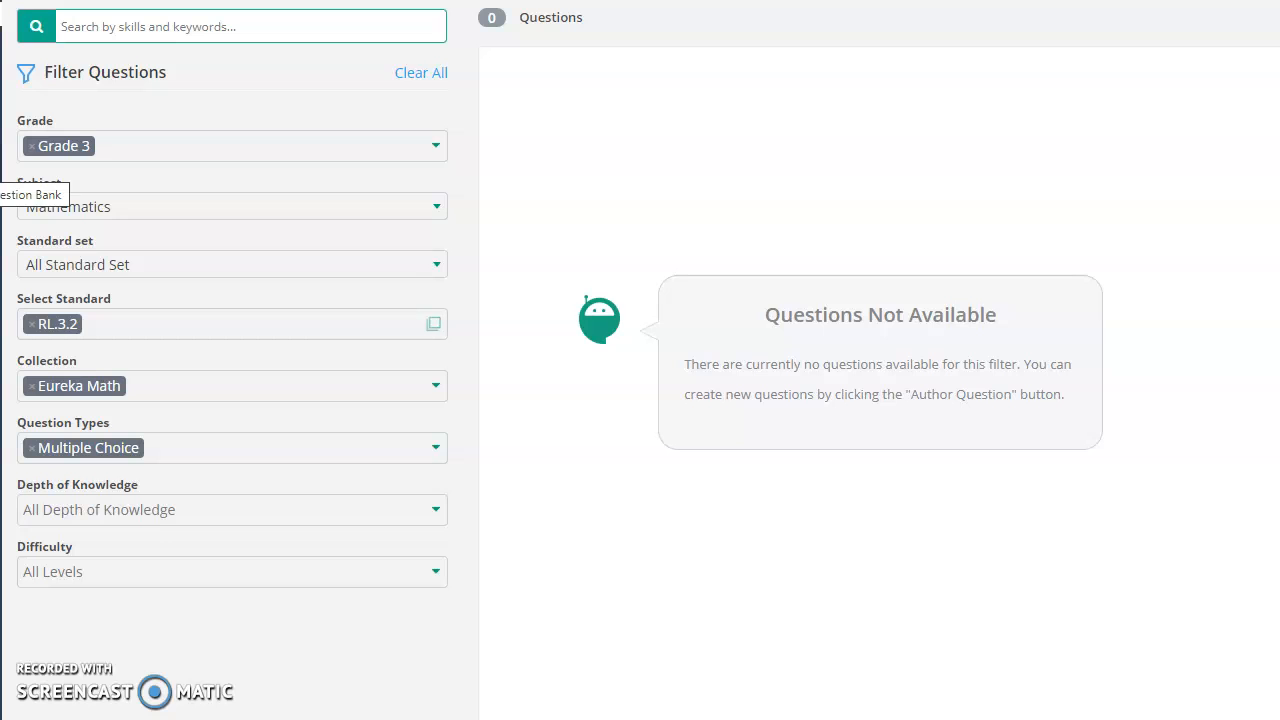
left_click(68, 24)
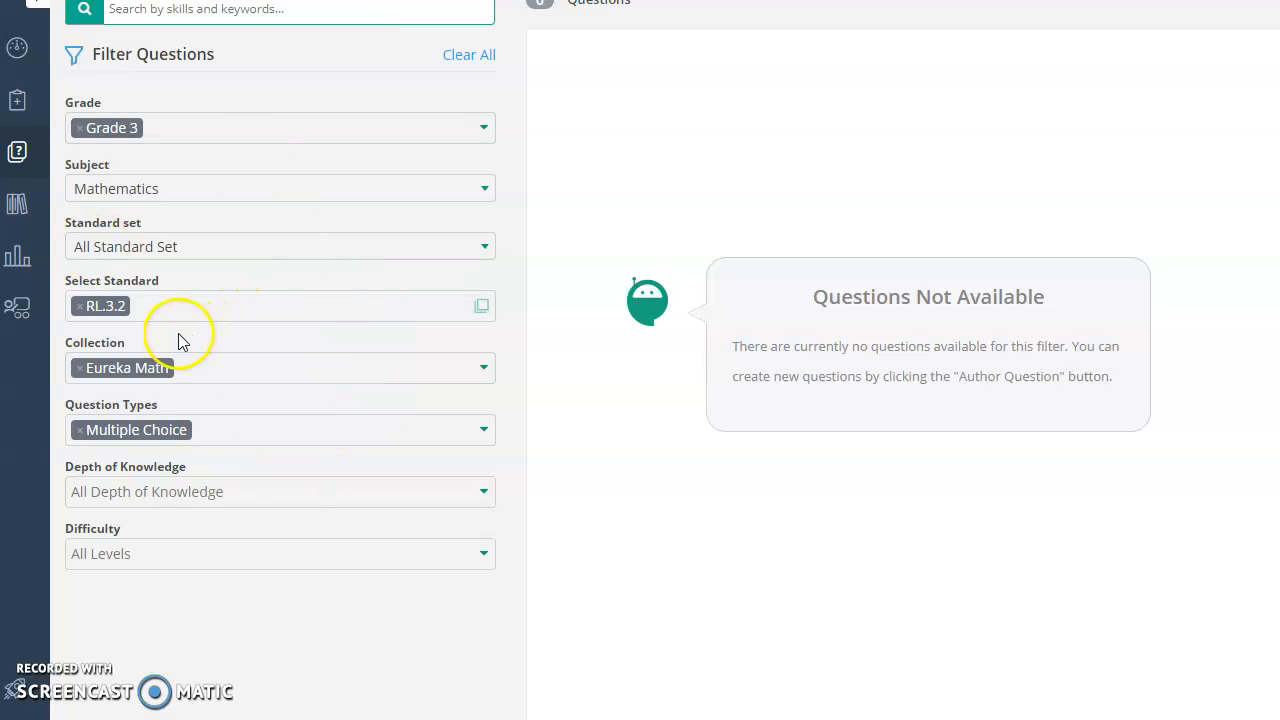
Step: Switch the question filter's standard set to Georgia Mathematics
left_click(154, 307)
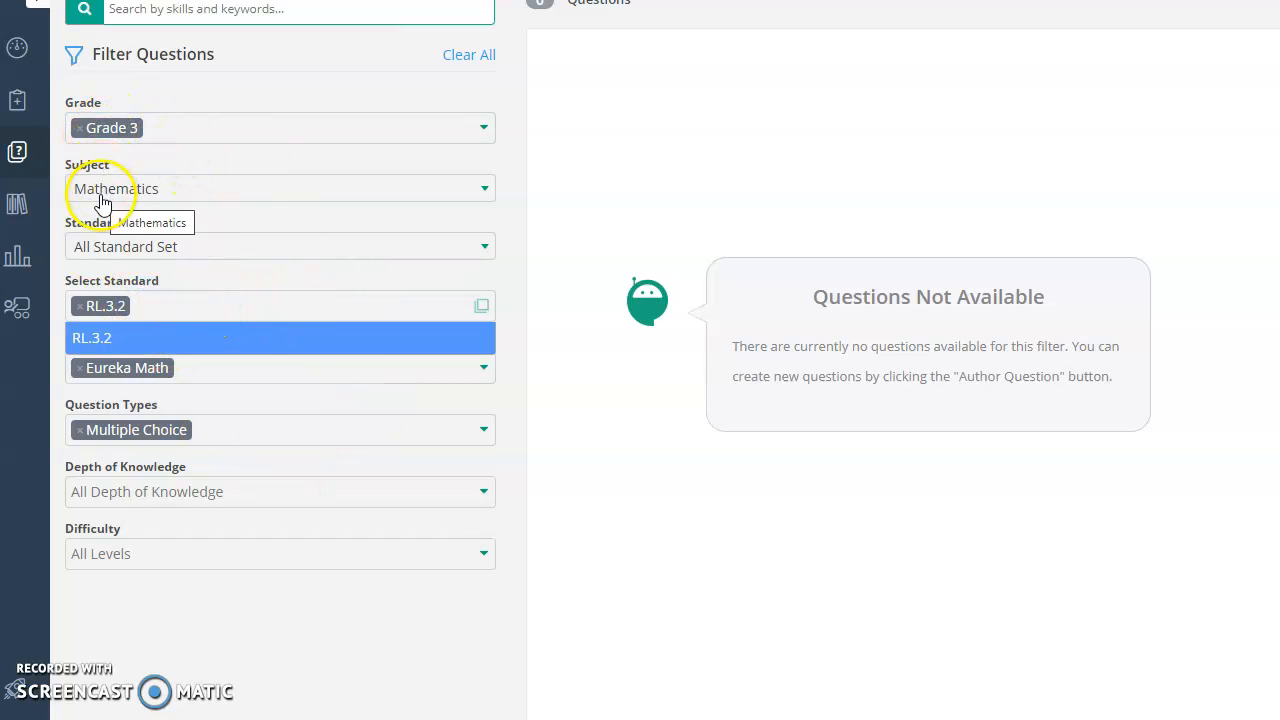
left_click(106, 255)
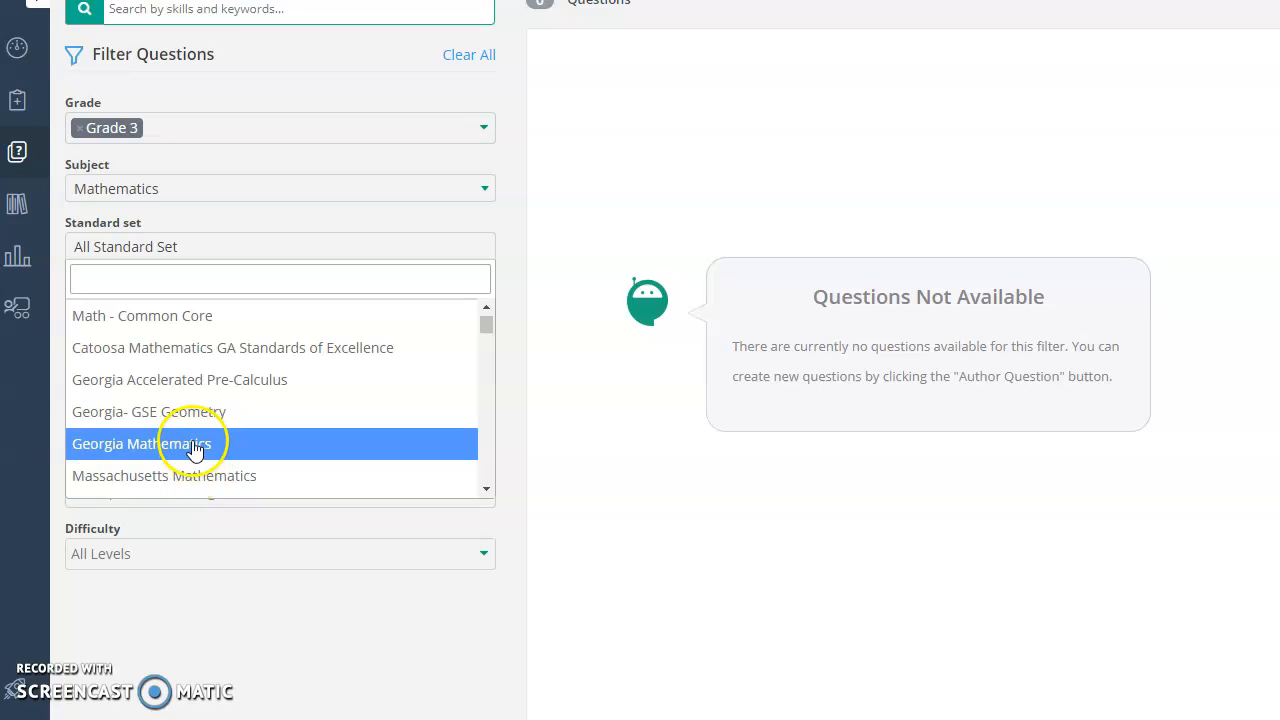
left_click(194, 450)
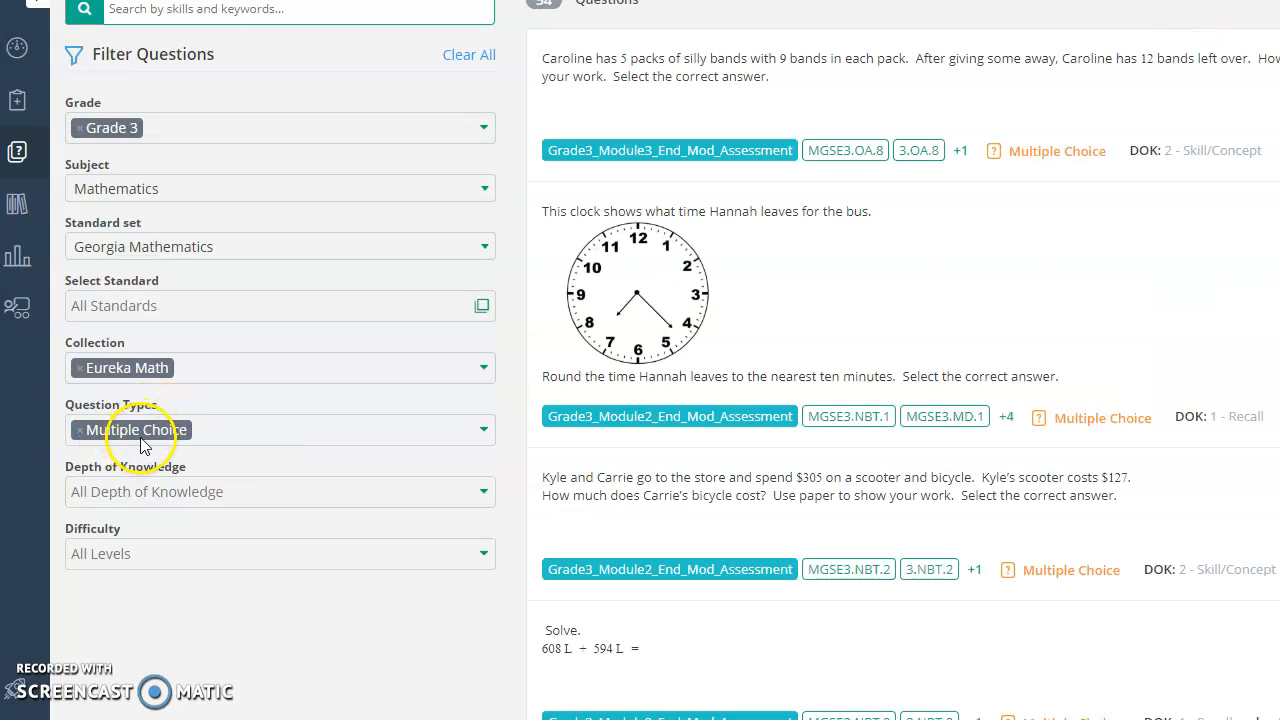
Step: Browse the Georgia Mathematics standards list in the Select Standard dropdown
left_click(205, 304)
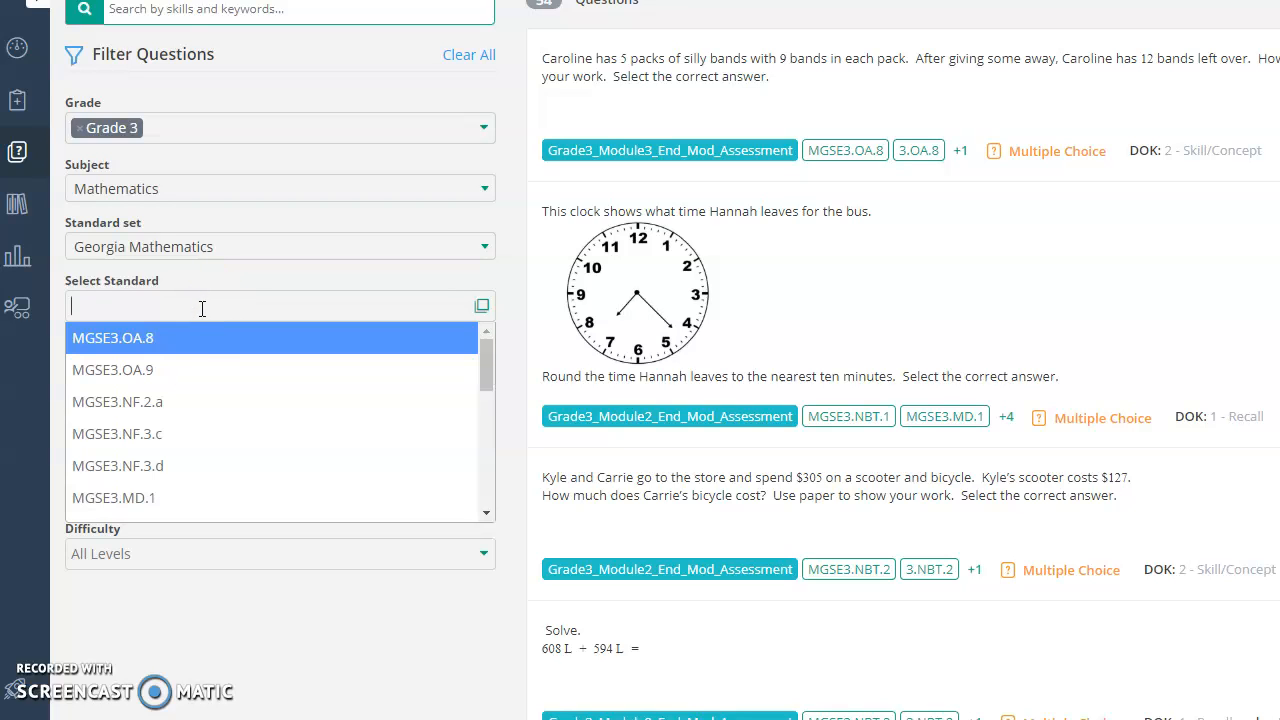
scroll(214, 351, "down", 3)
scroll(219, 444, "down", 5)
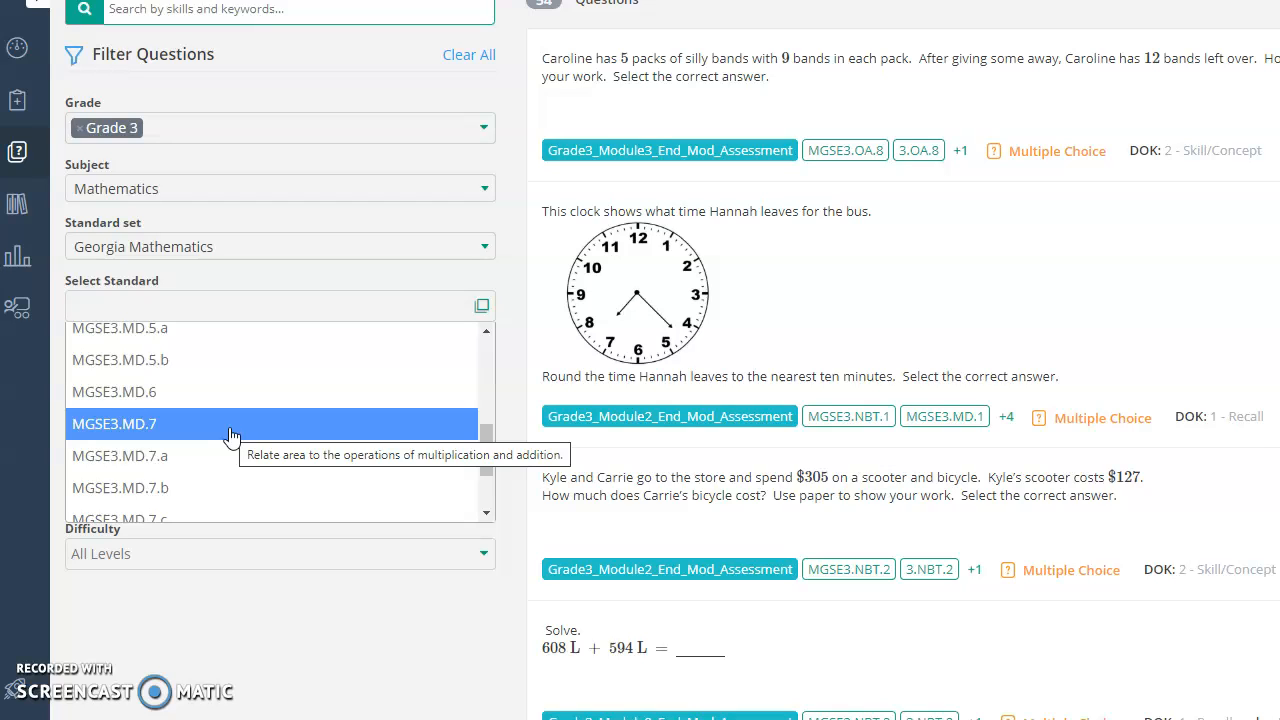
key("Down")
key("Down")
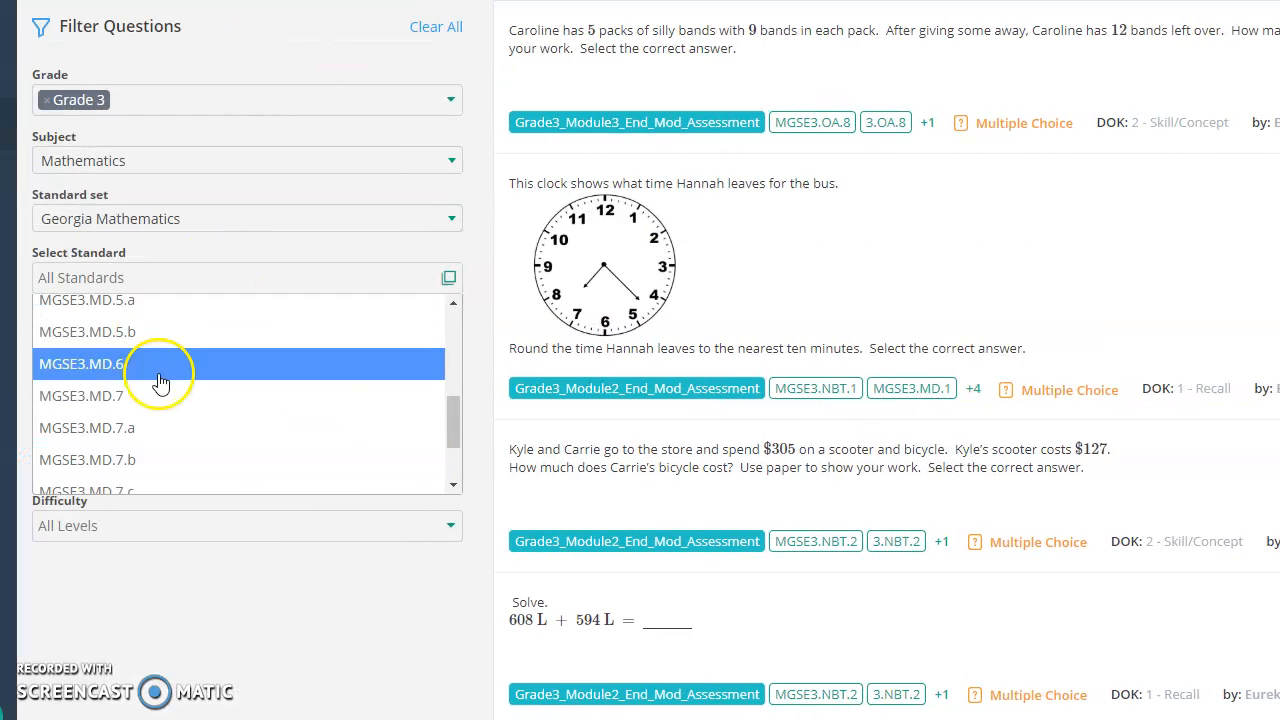
scroll(213, 365, "up", 1)
scroll(213, 362, "up", 1)
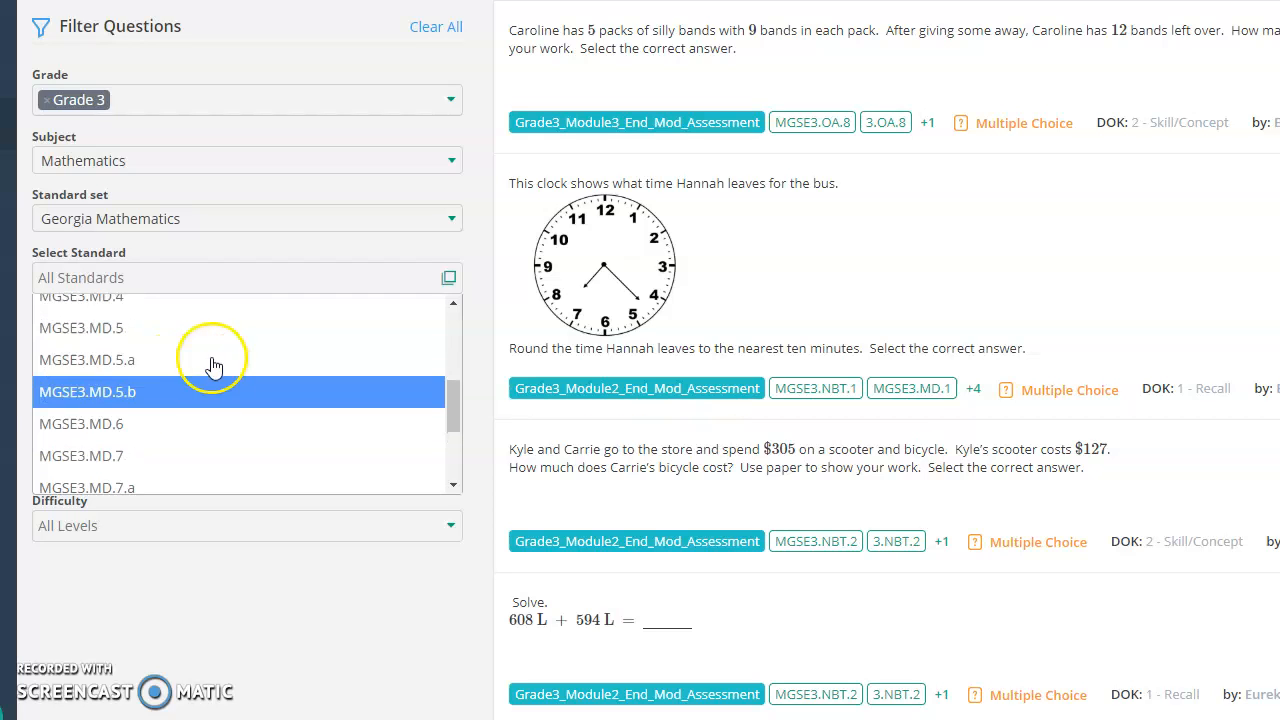
Step: Filter questions by standard MGSE3.MD.3 only, removing the MGSE3.MD.5 tag
left_click(208, 330)
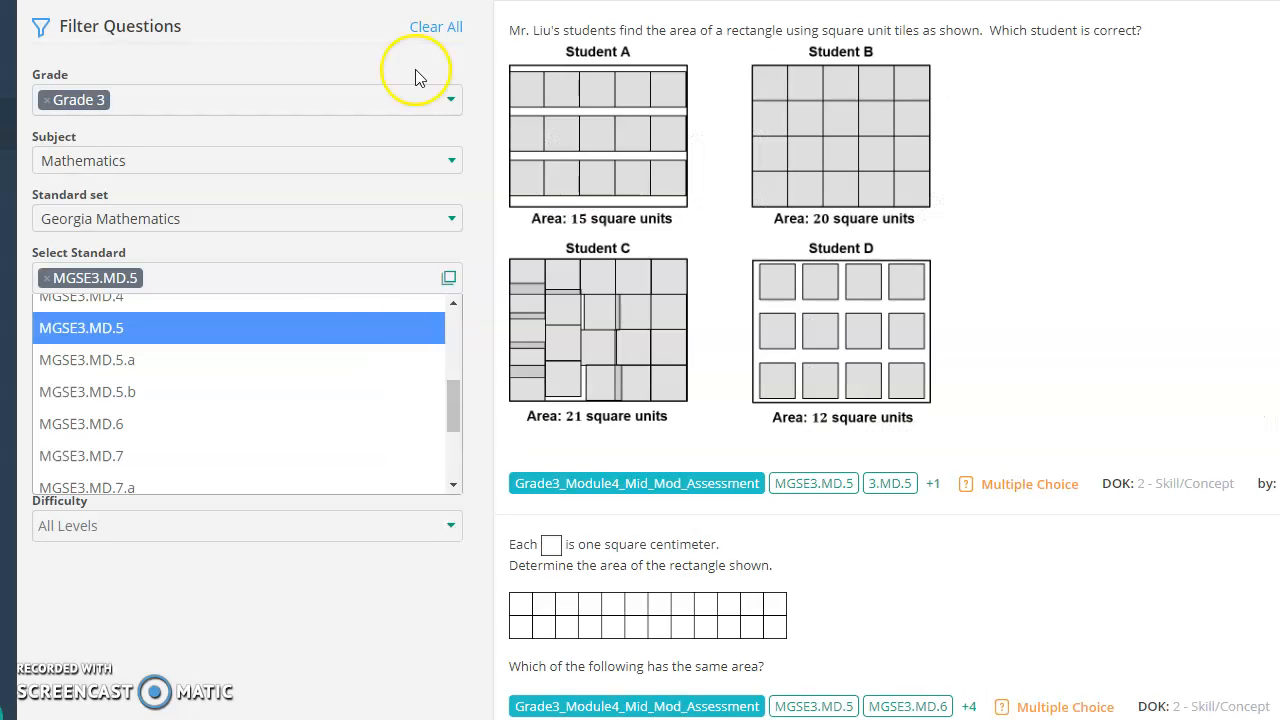
scroll(268, 455, "up", 2)
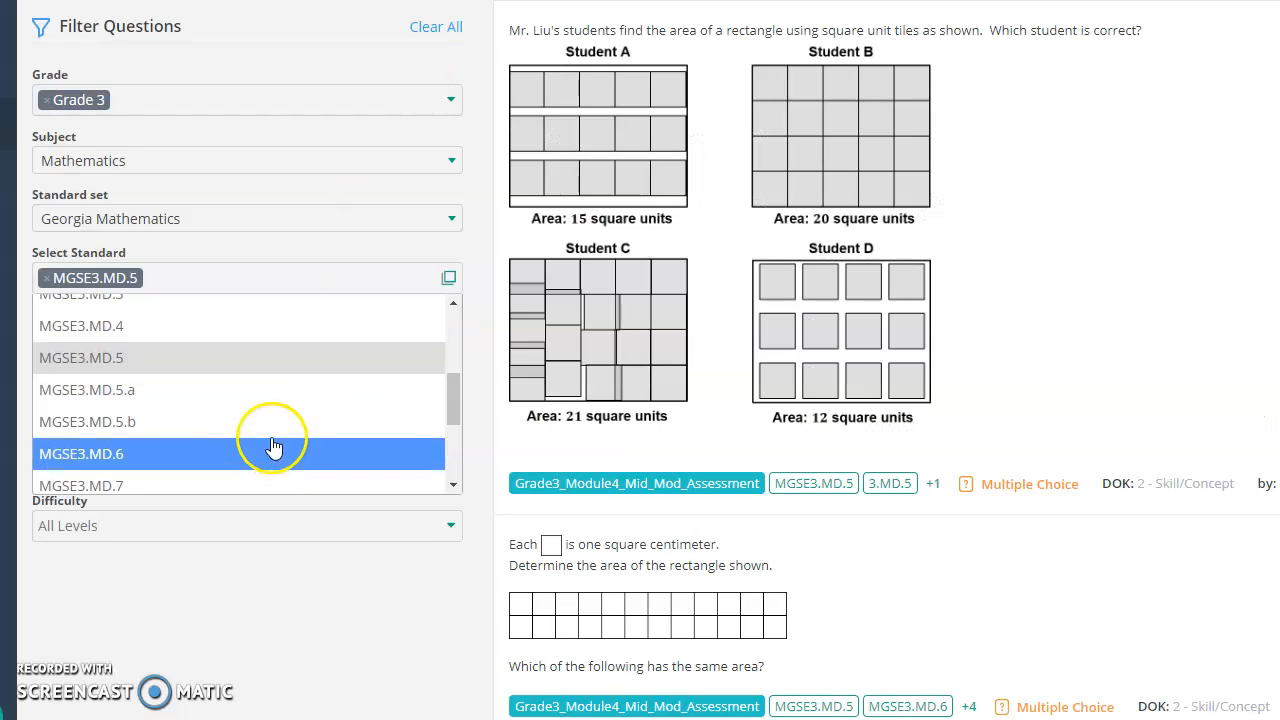
left_click(249, 357)
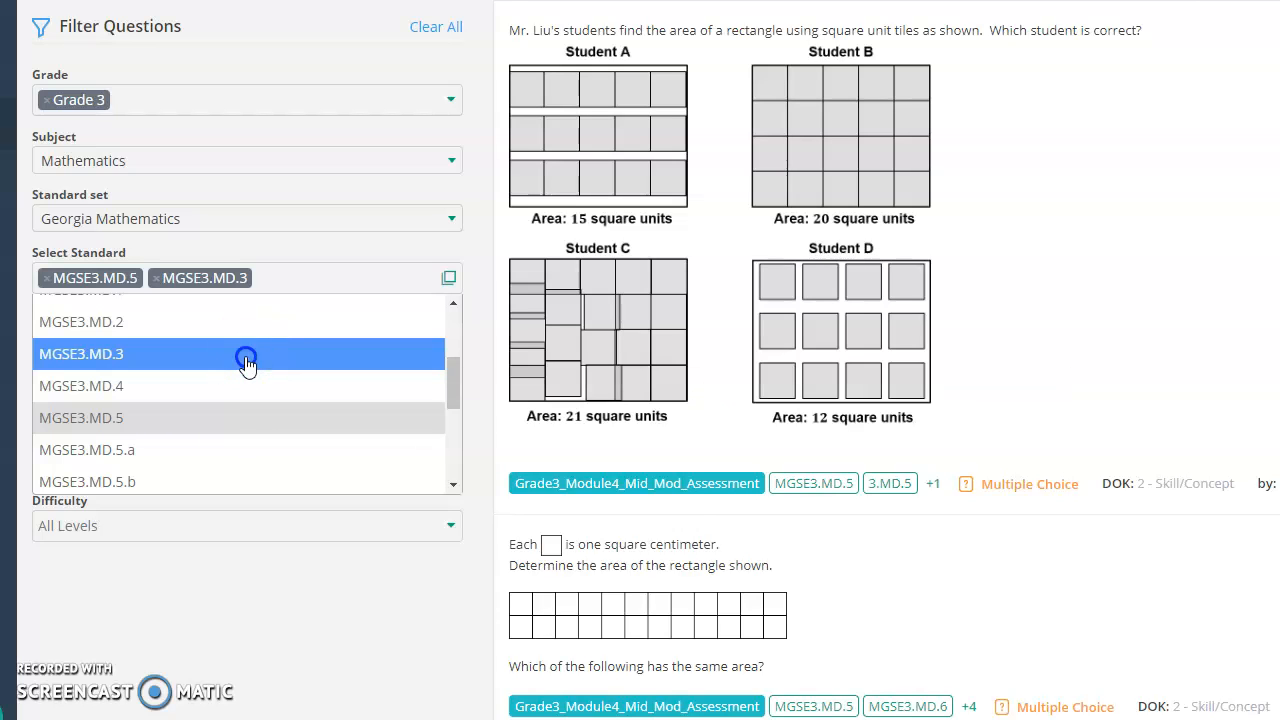
left_click(46, 278)
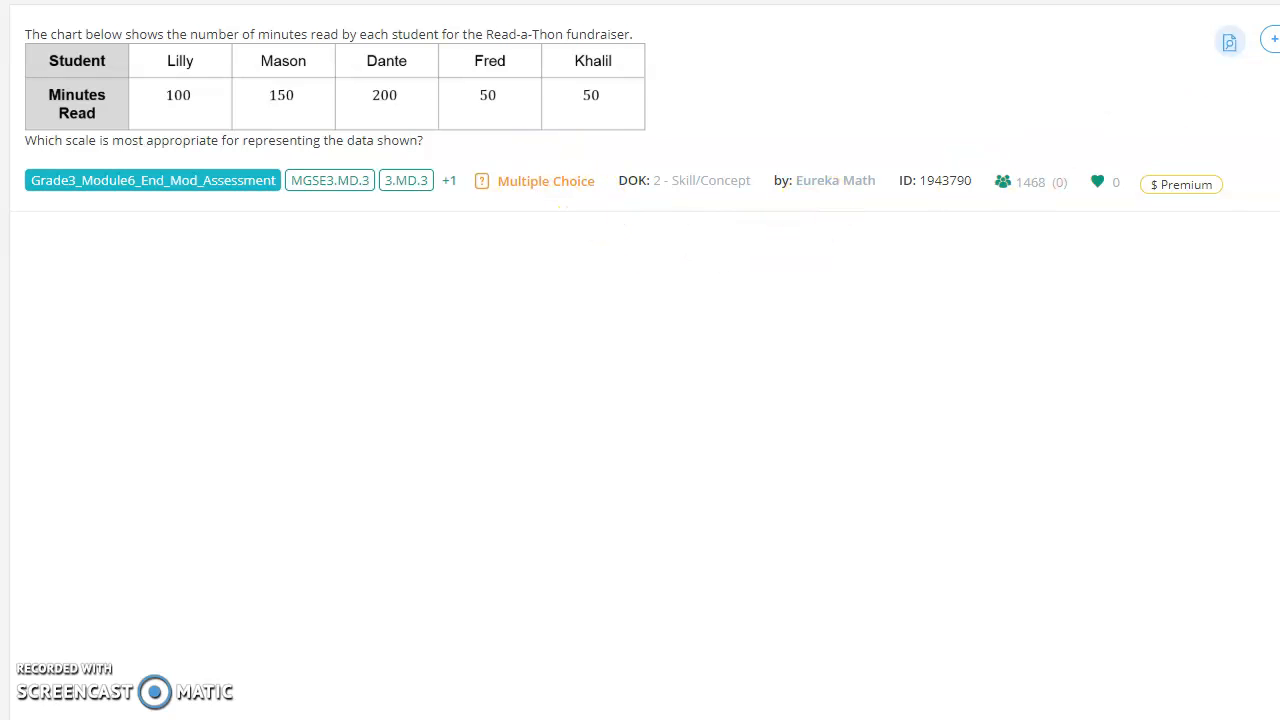
Step: Add the Read-a-Thon minutes-read scale question to the assessment
left_click(1274, 39)
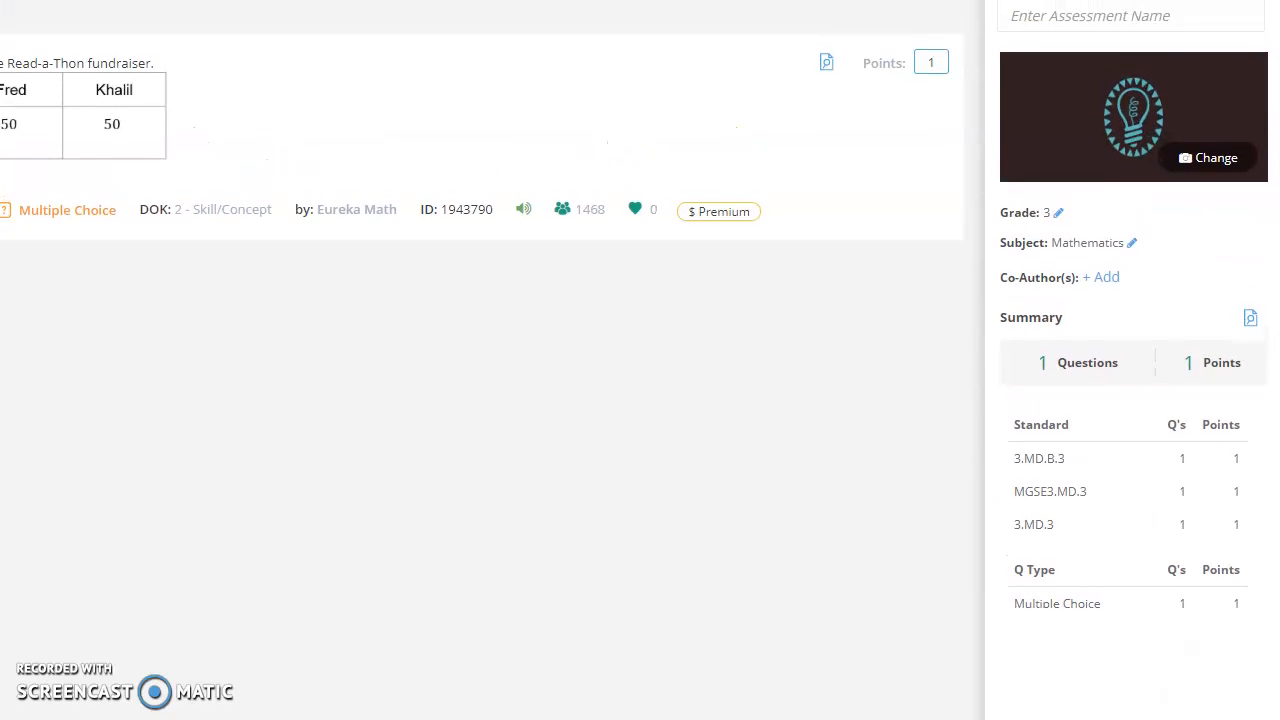
Step: Title the assessment 'Unit 6 Lessons 1-4 Quick Check'
left_click(1039, 21)
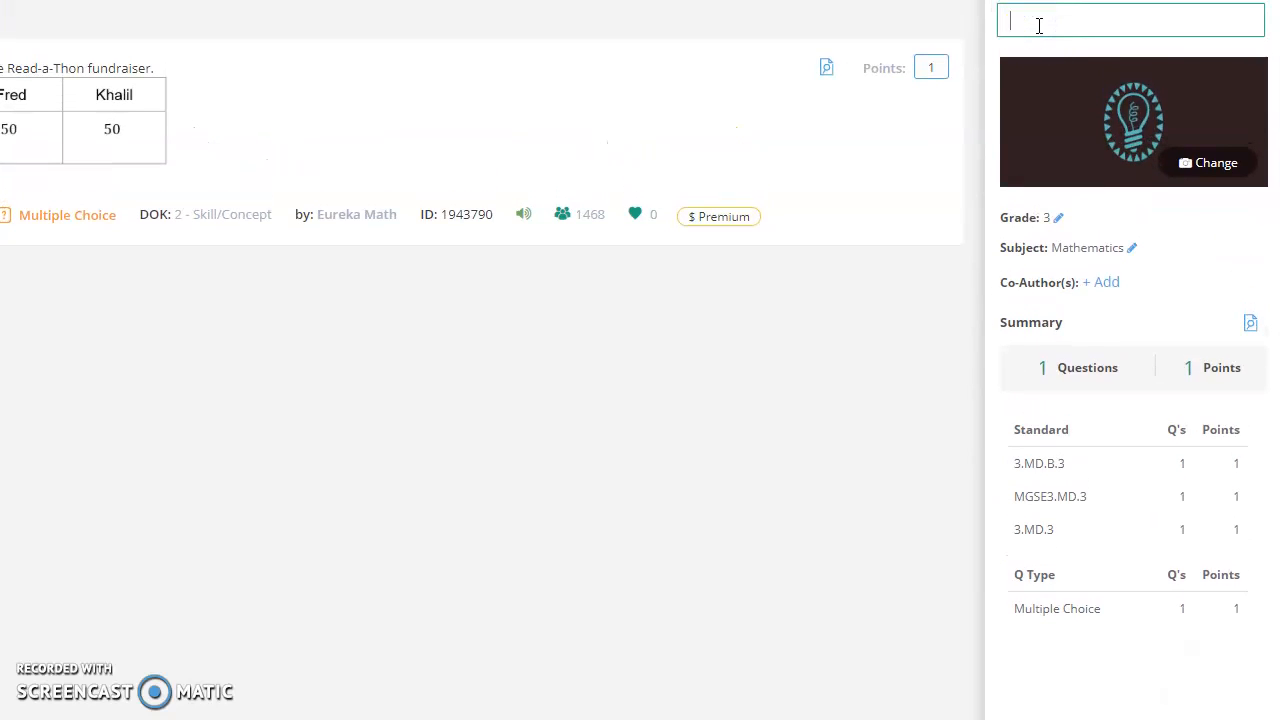
type("Unit 6 Lessons 1-4 Quick Check")
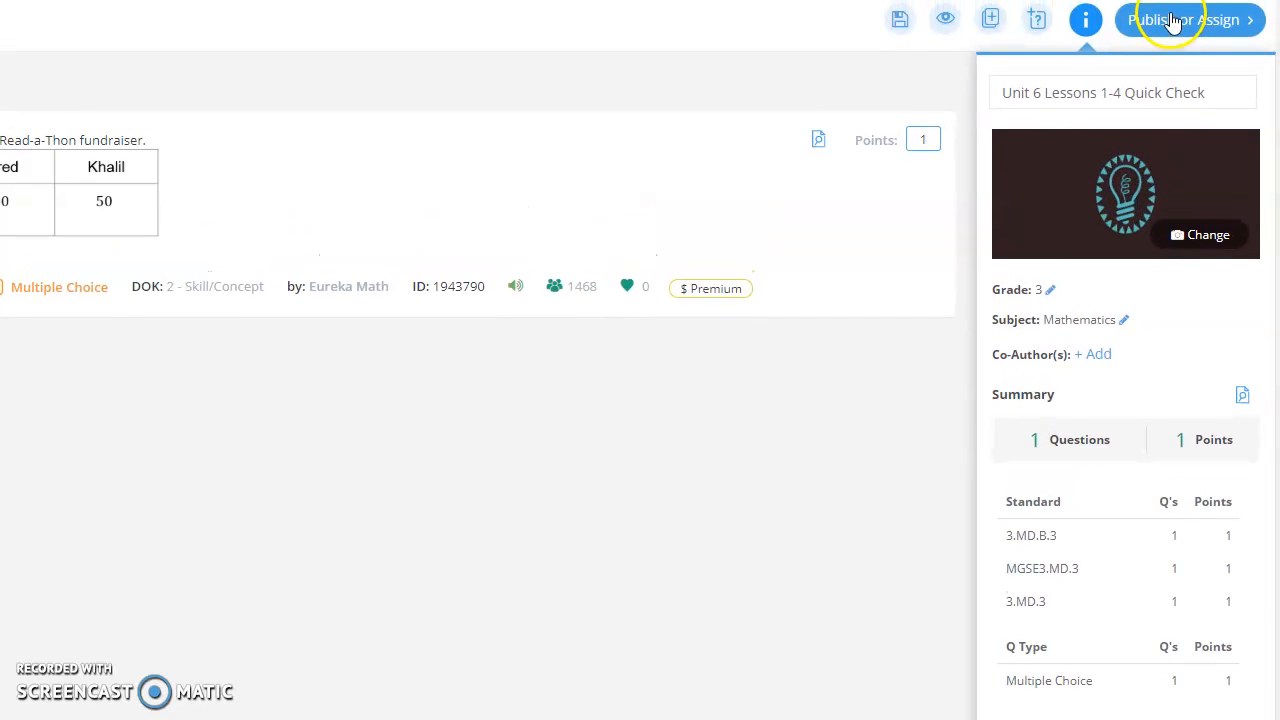
Step: Publish the Quick Check to the Private Library without assigning it yet
left_click(1172, 22)
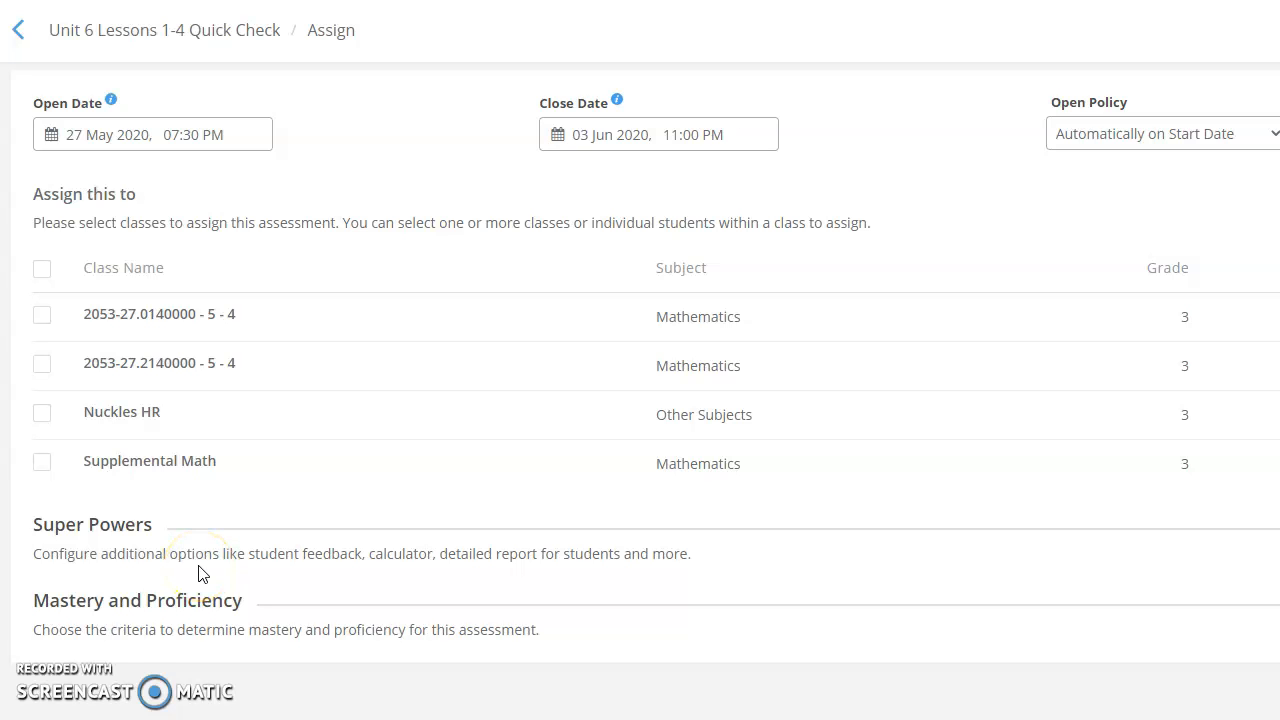
left_click(42, 414)
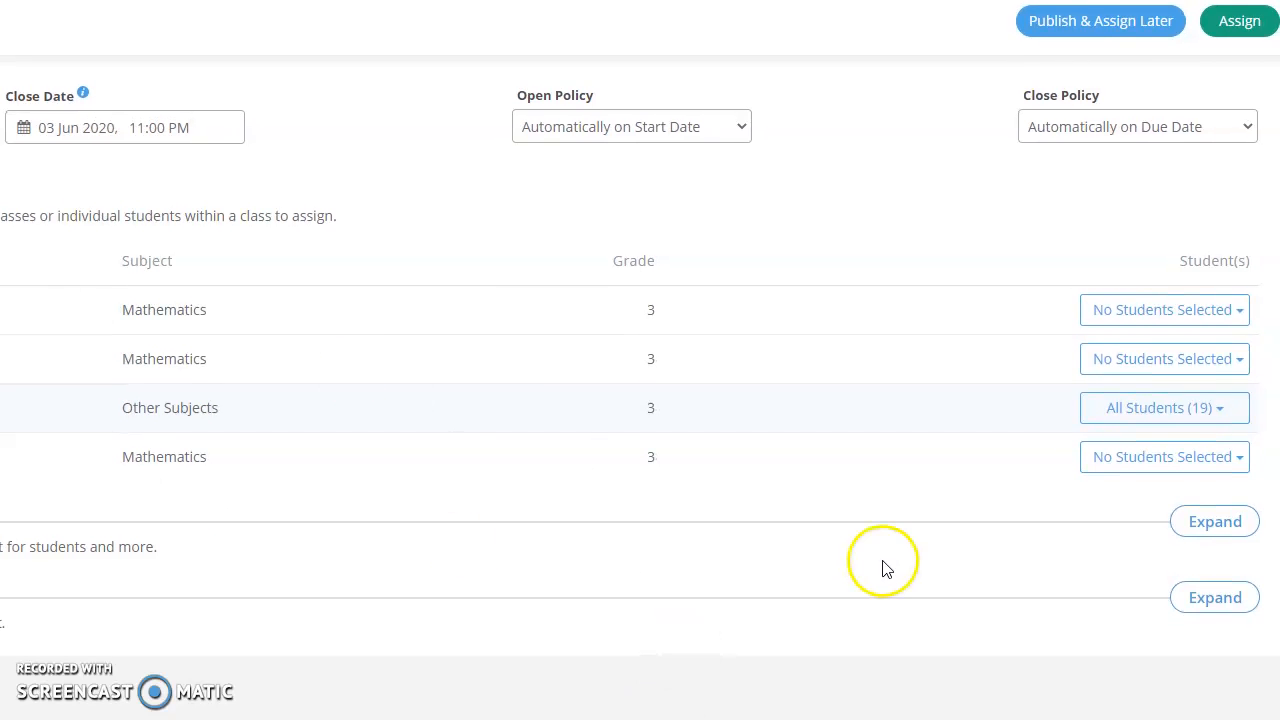
left_click(1164, 28)
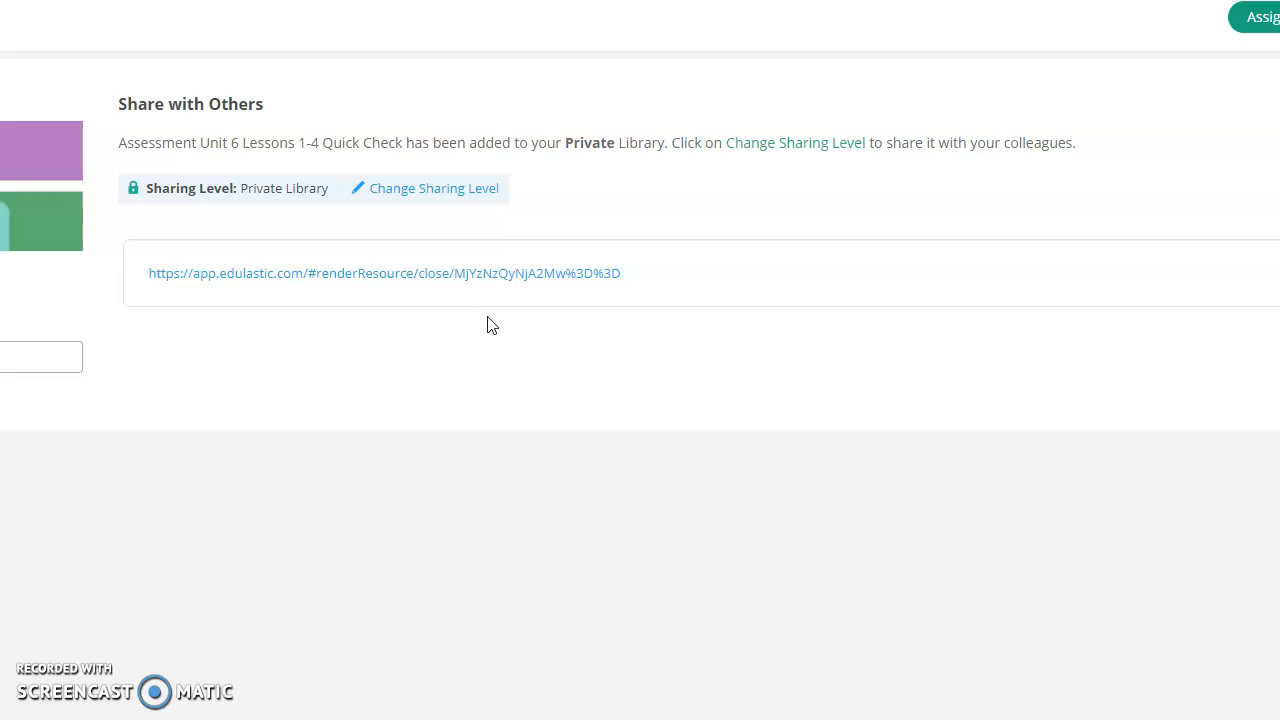
left_click(410, 200)
Step: Change the Quick Check's sharing level to Add to School Library and save
left_click(416, 198)
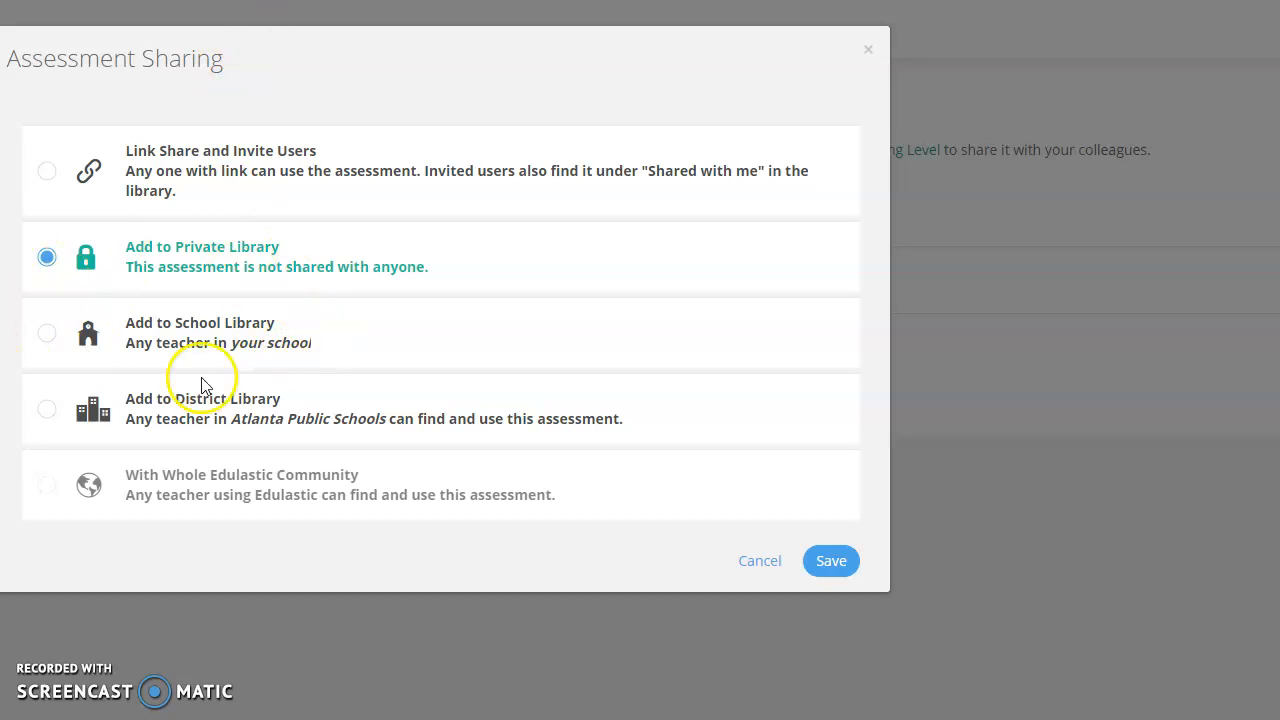
left_click(57, 347)
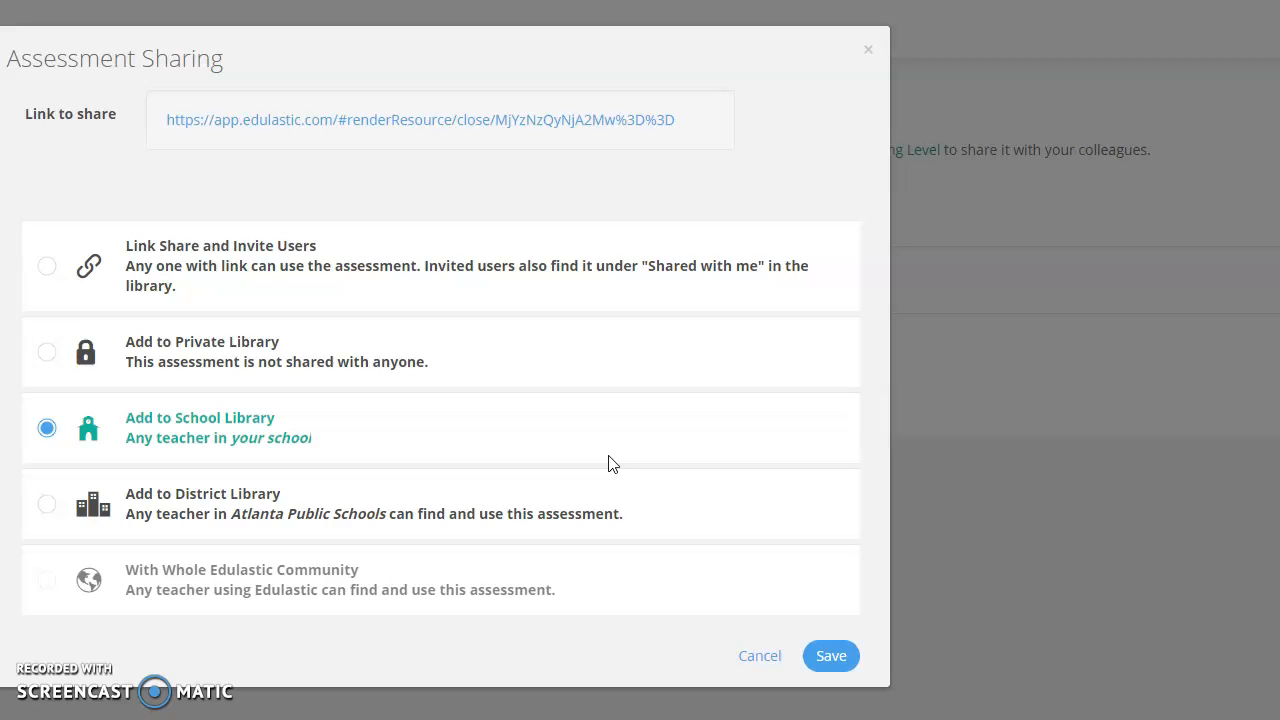
left_click(836, 662)
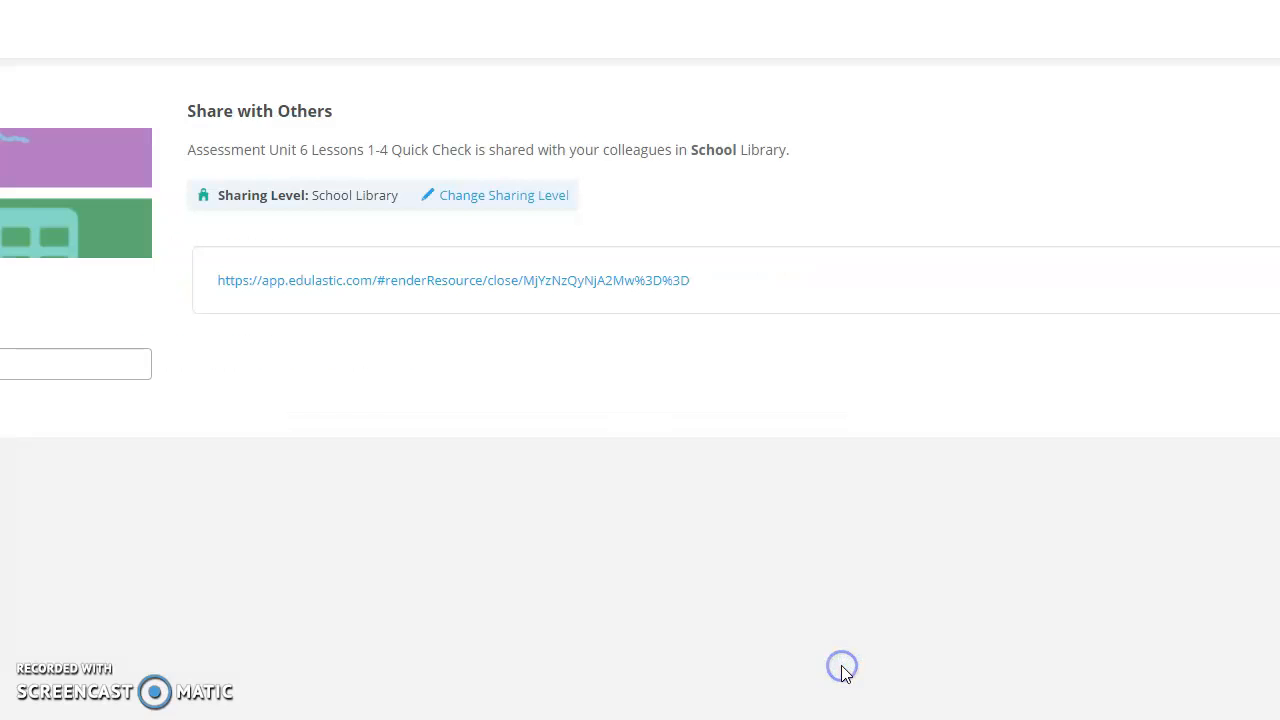
Step: Try Link Share and Invite Users sharing, then revert to Add to School Library
left_click(510, 277)
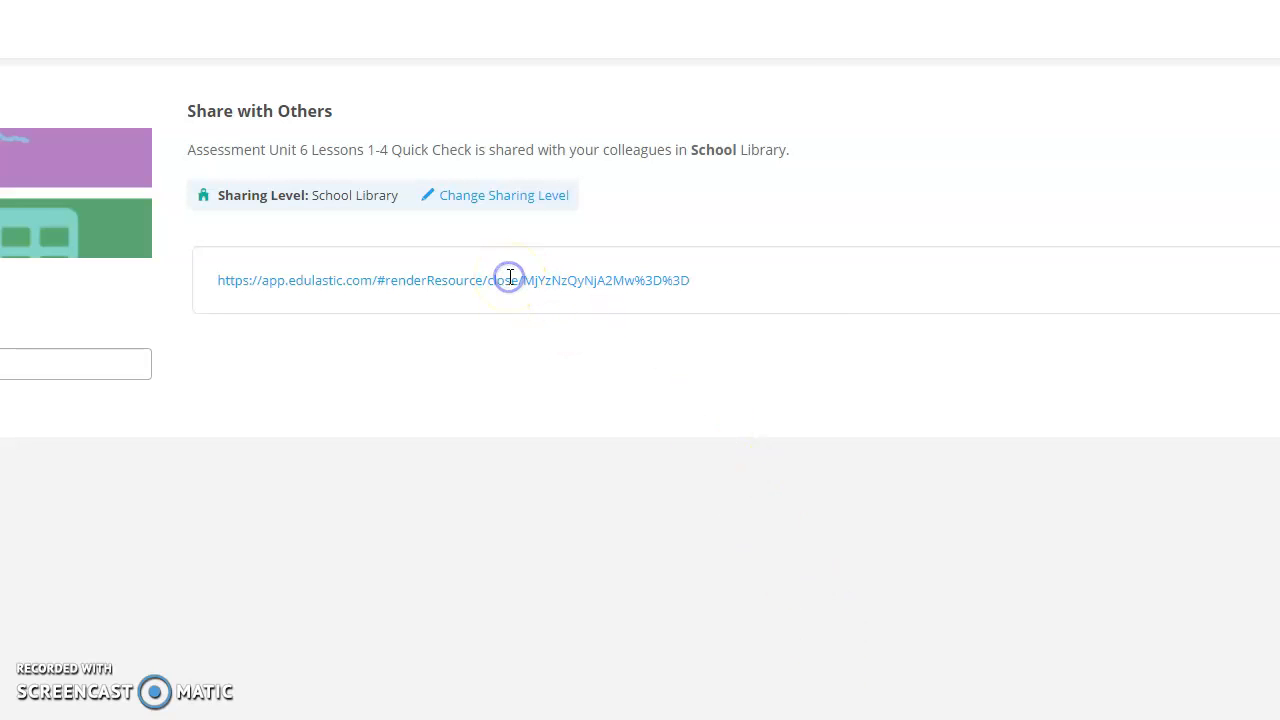
left_click(512, 198)
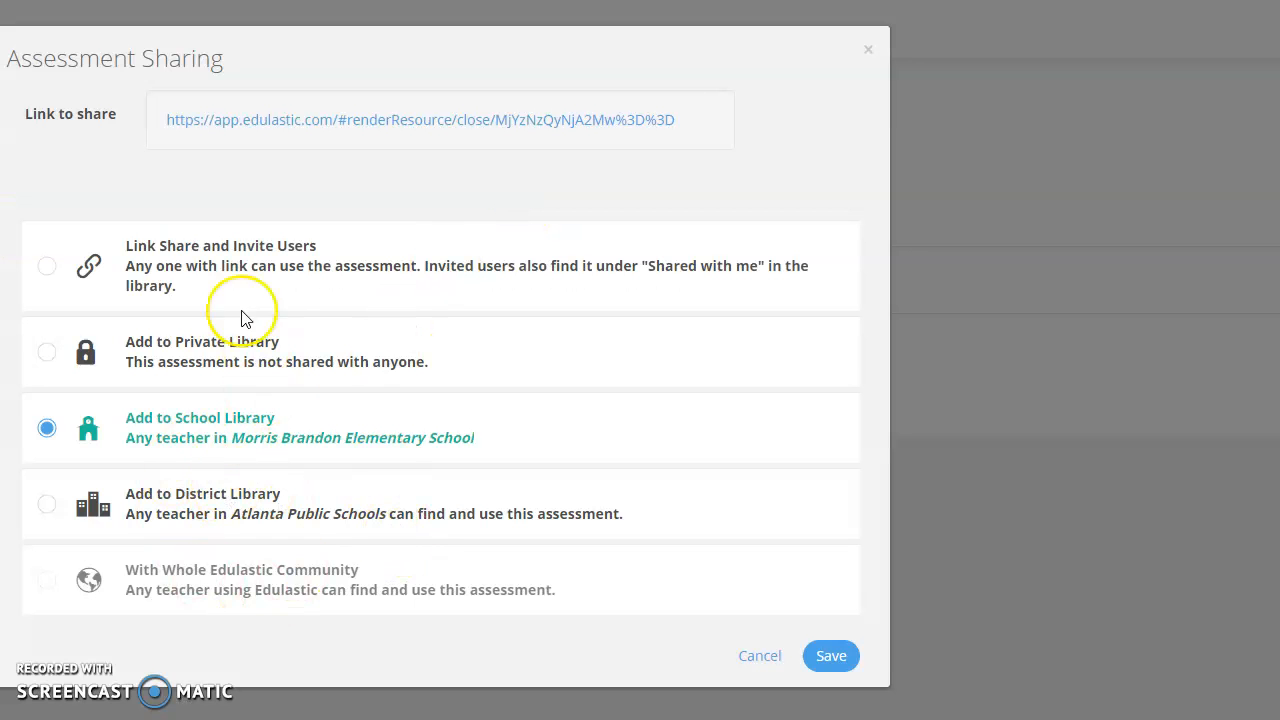
left_click(48, 268)
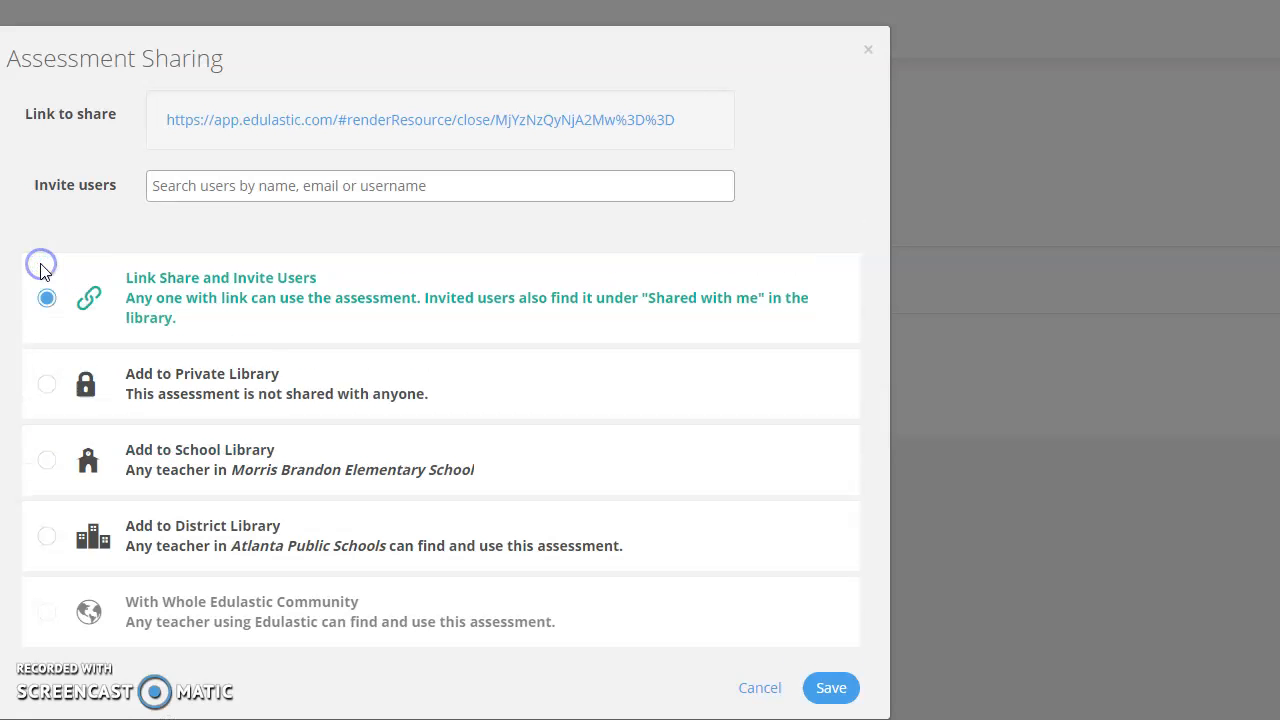
left_click(268, 192)
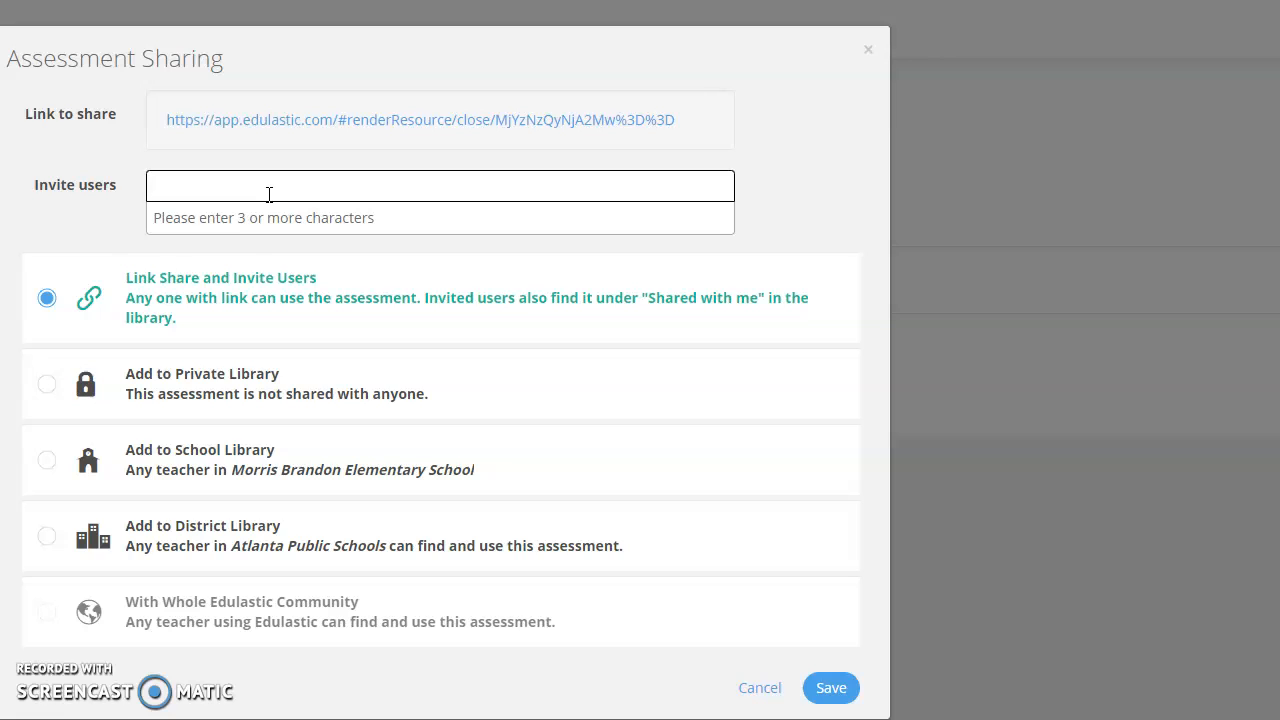
left_click(134, 215)
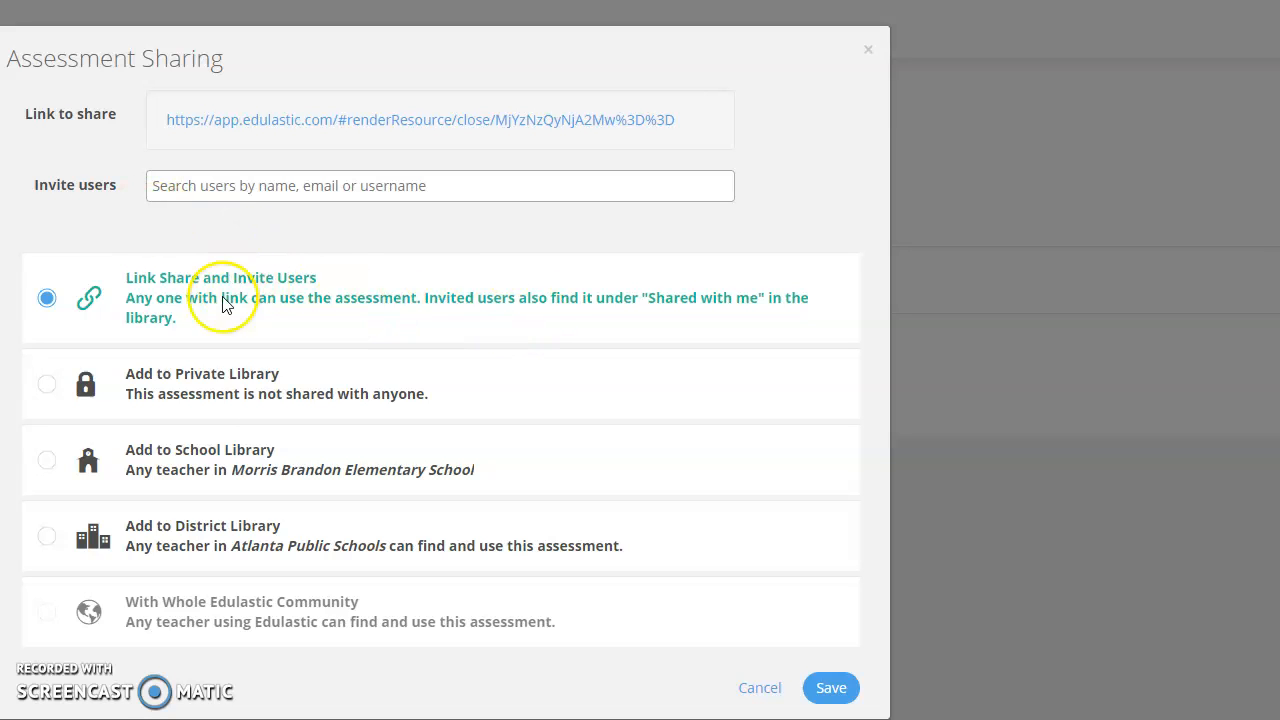
left_click(167, 447)
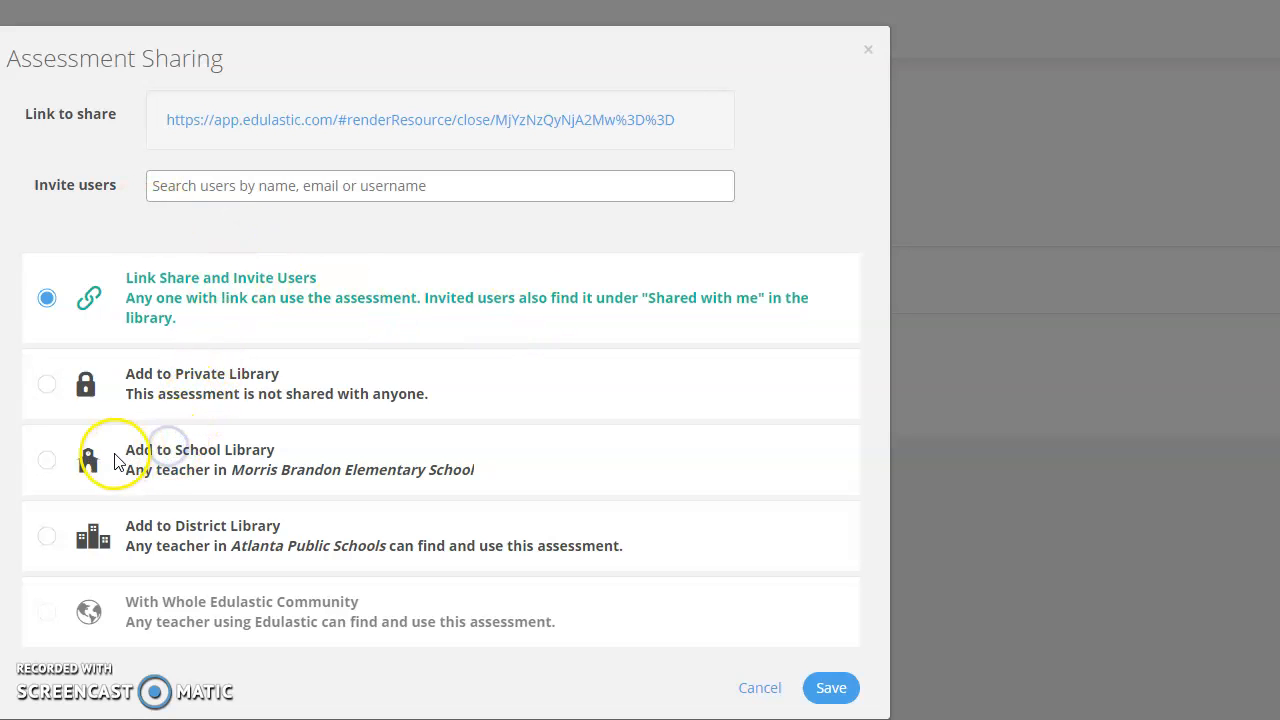
left_click(46, 462)
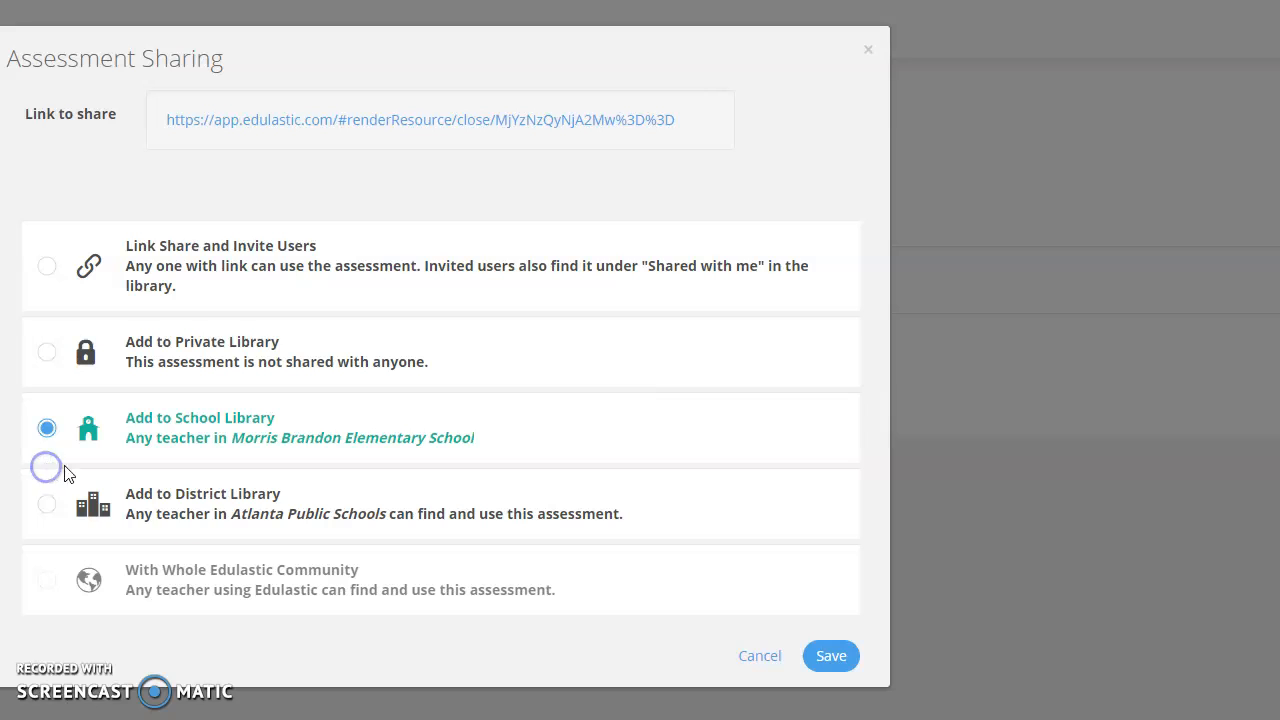
Step: Save the School Library sharing level for the Quick Check
left_click(820, 653)
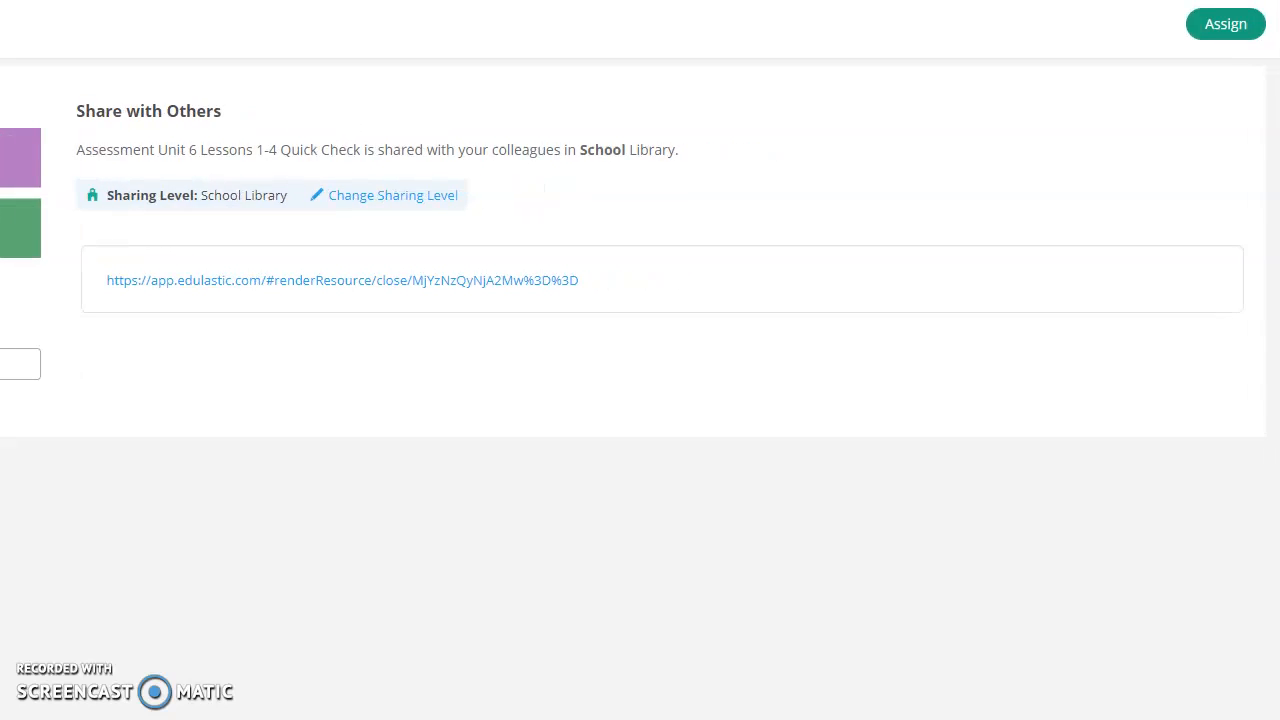
scroll(749, 171, "down", 1)
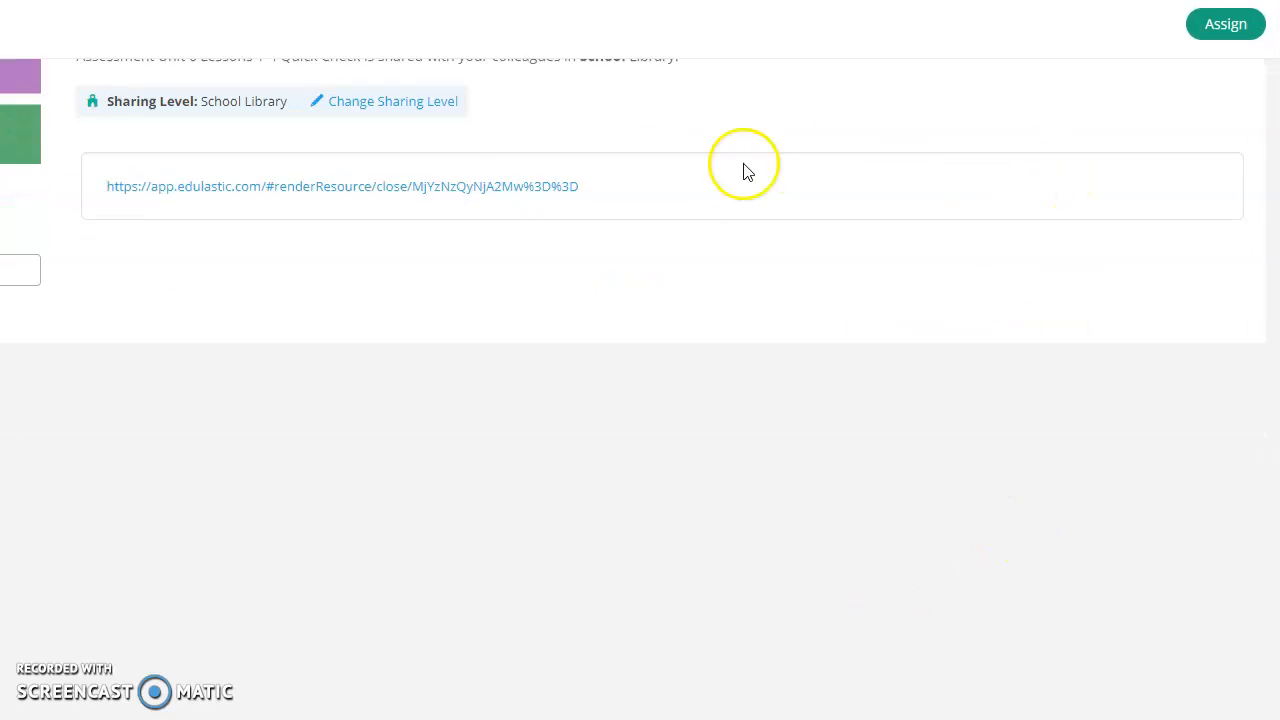
scroll(1087, 348, "up", 1)
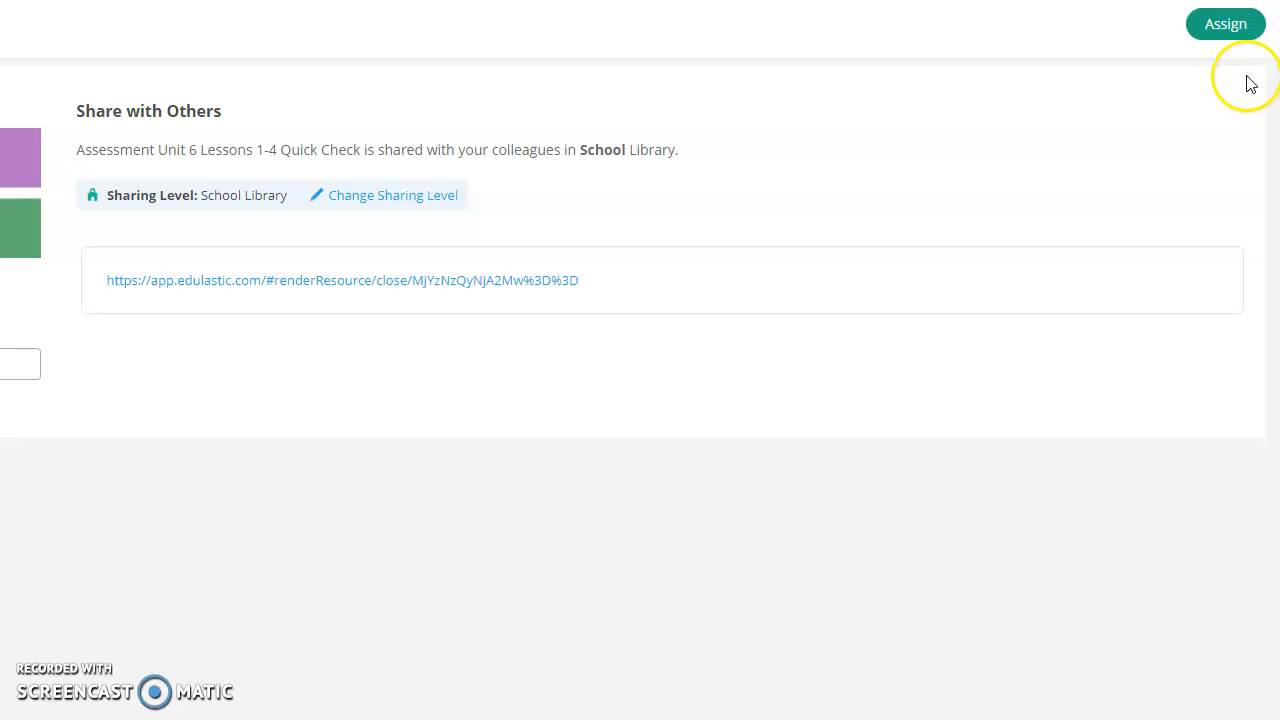
Step: Assign the Quick Check to the Nuckles HR class
left_click(1234, 44)
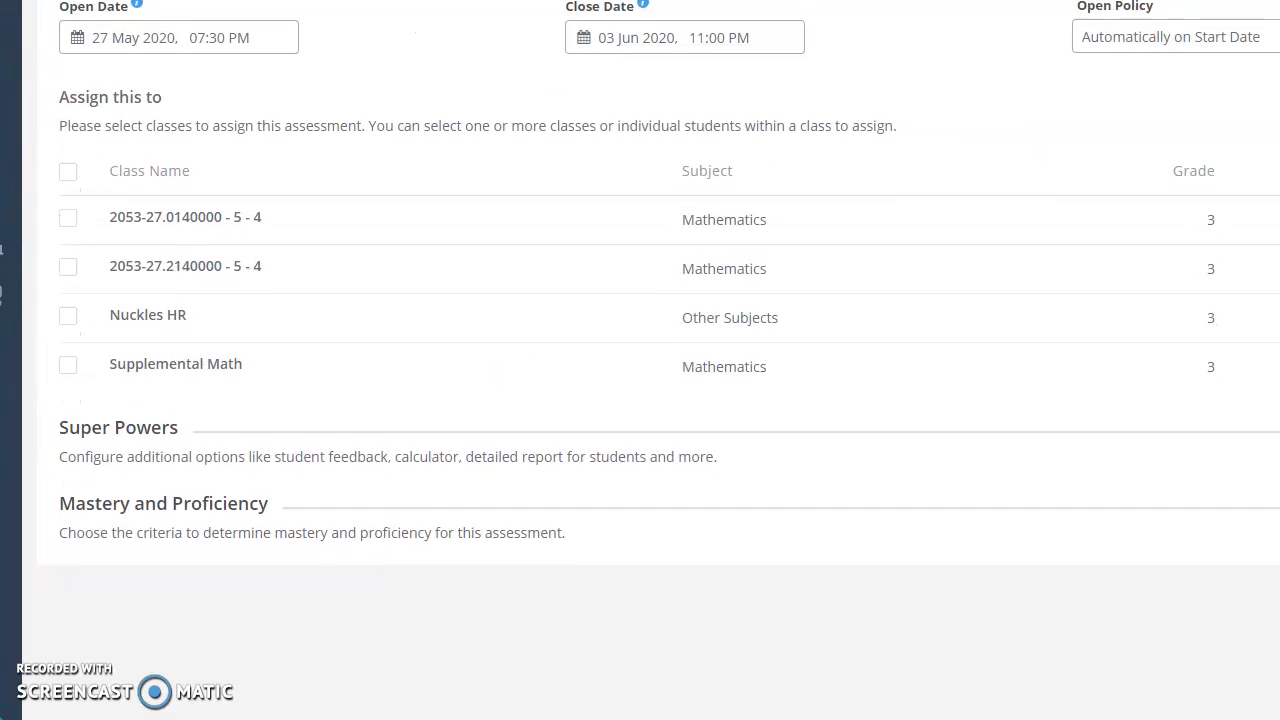
left_click(68, 317)
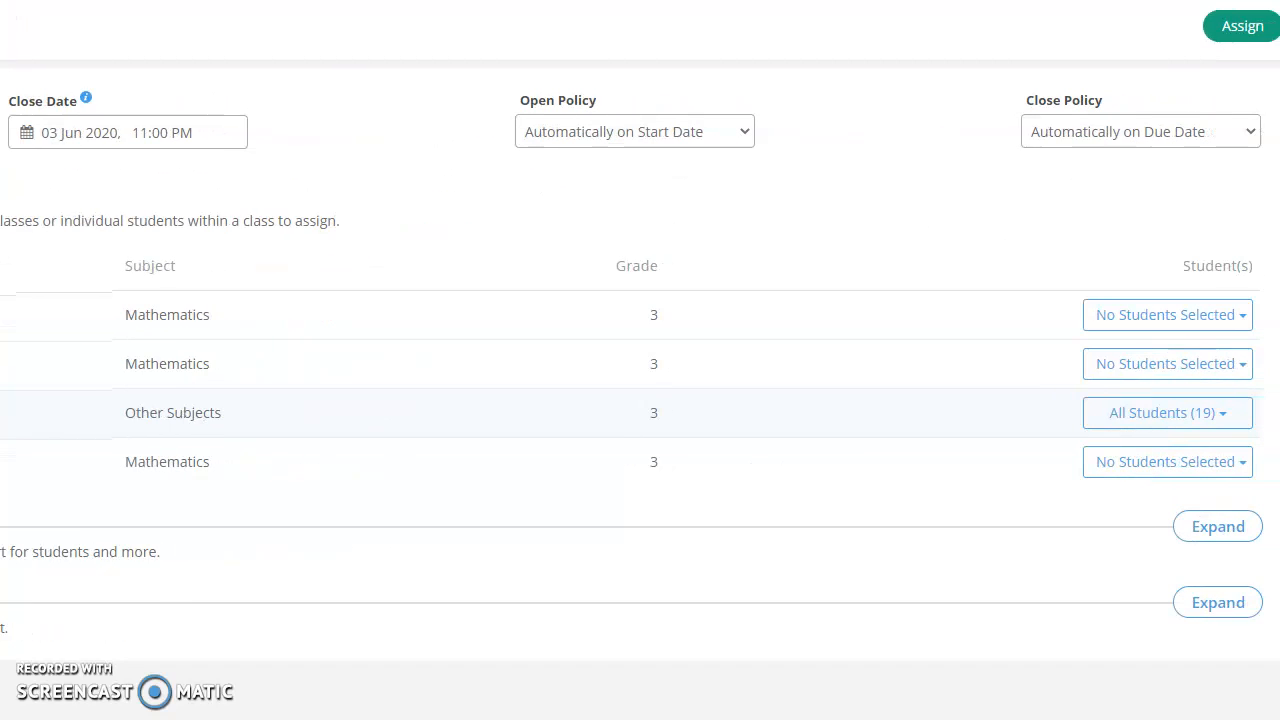
left_click(1242, 38)
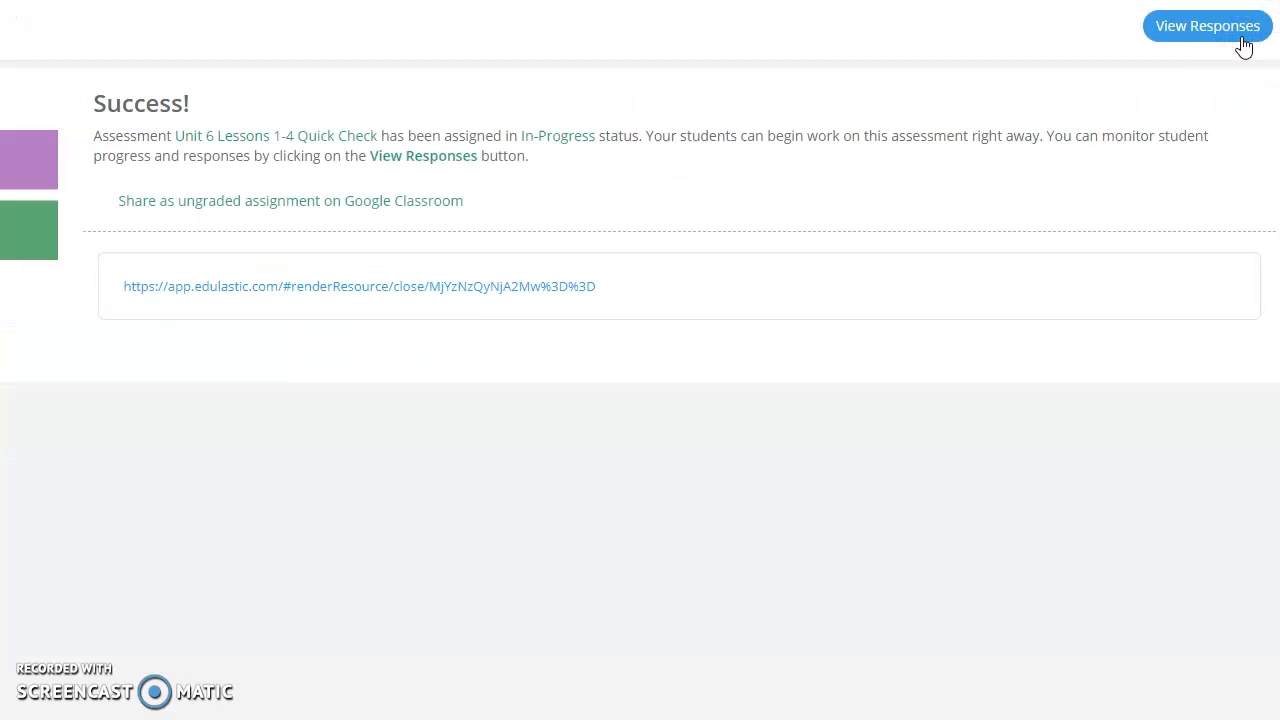